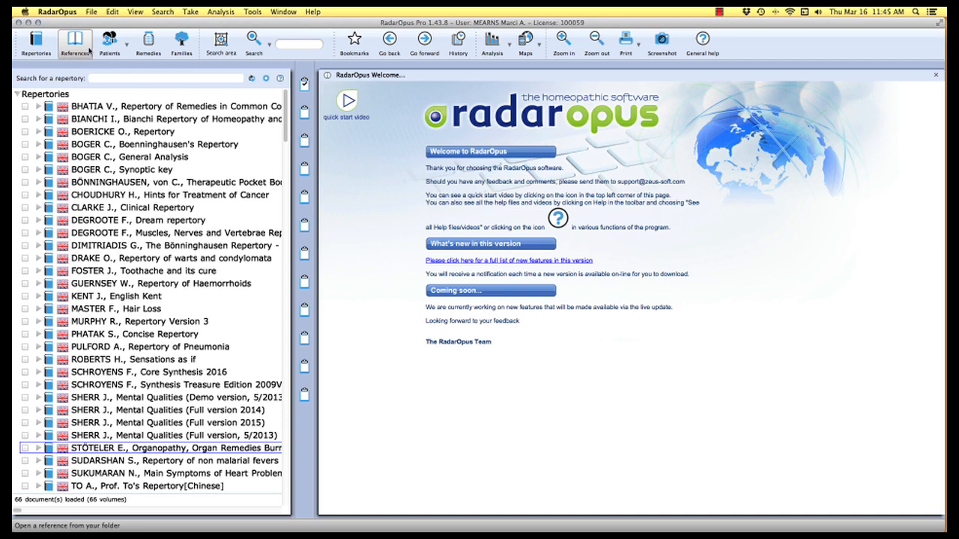
# Step: View the list of references, the list of remedies and the list of repertories in turn
pyautogui.click(87, 37)
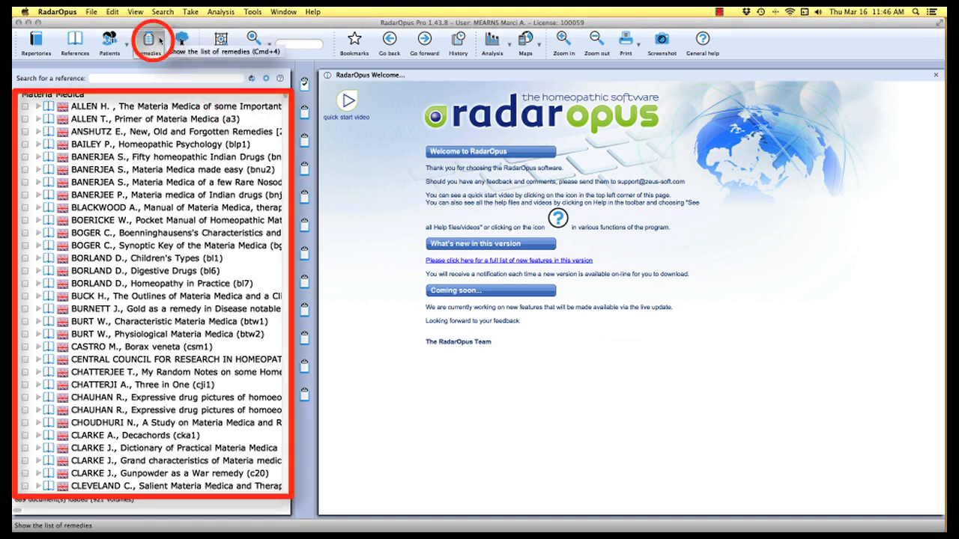
pyautogui.click(160, 42)
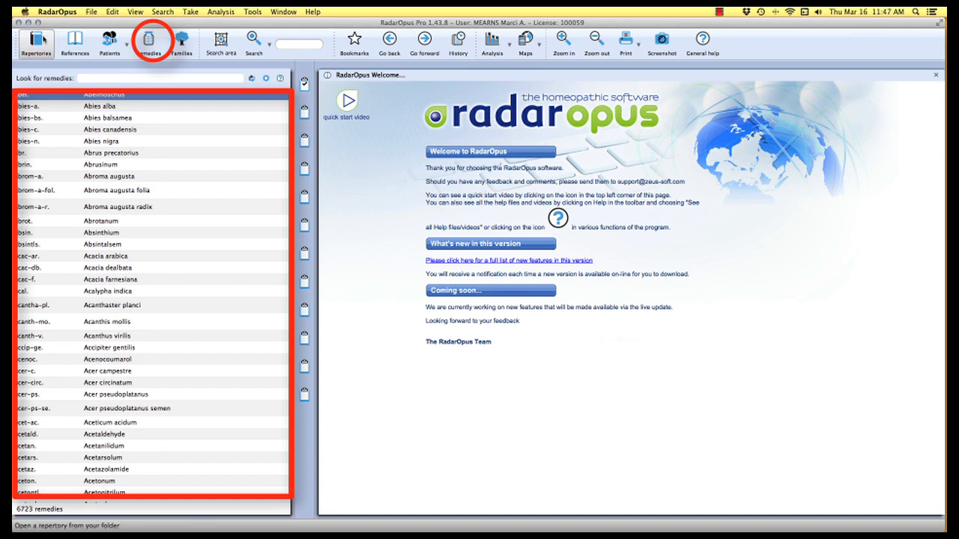
pyautogui.click(39, 43)
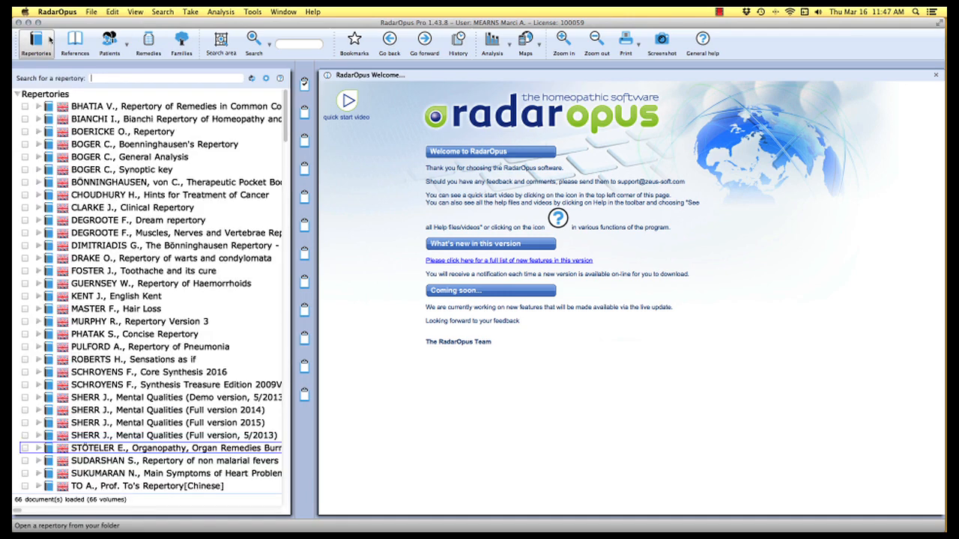
# Step: Open Boericke's Repertory and Schroyens' Synthesis Treasure Edition 2009V from the list of repertories
pyautogui.click(122, 77)
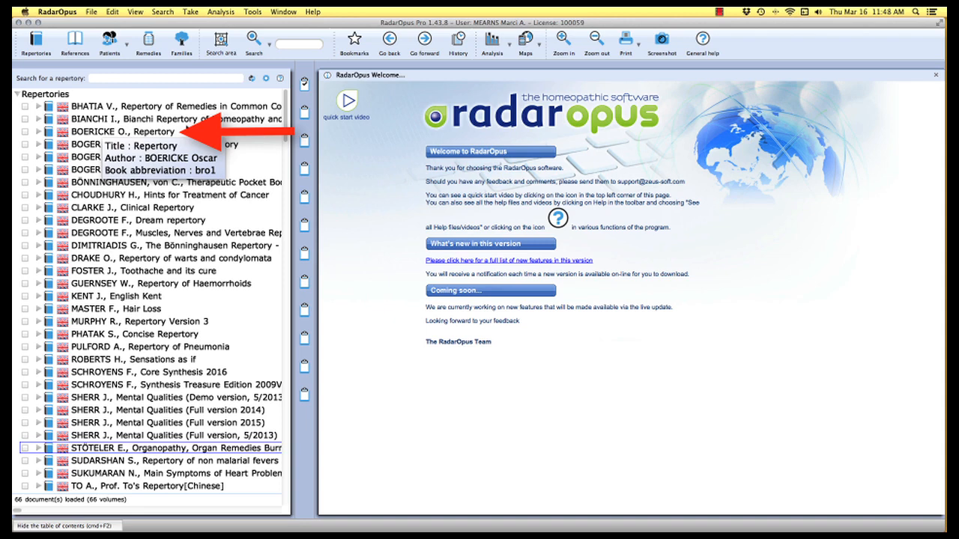
pyautogui.doubleClick(99, 133)
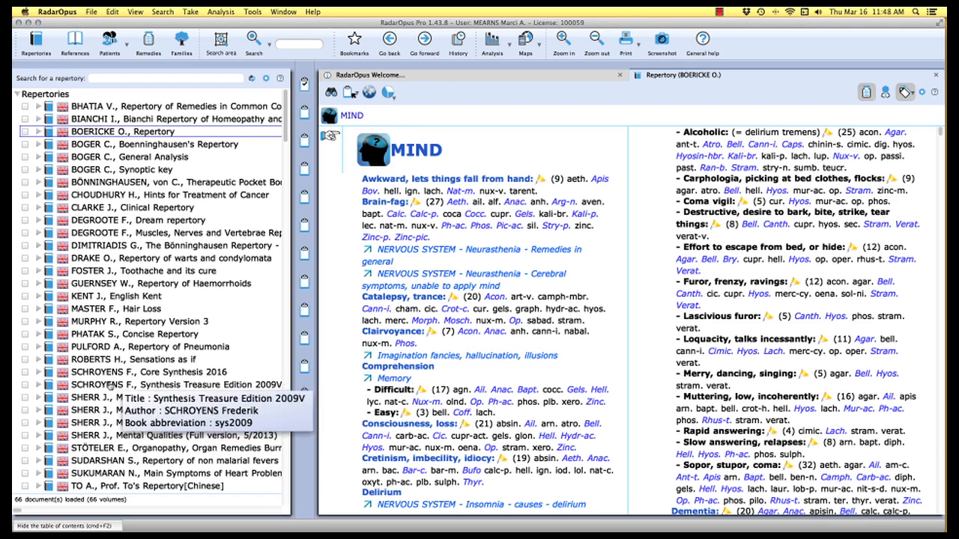
pyautogui.doubleClick(110, 385)
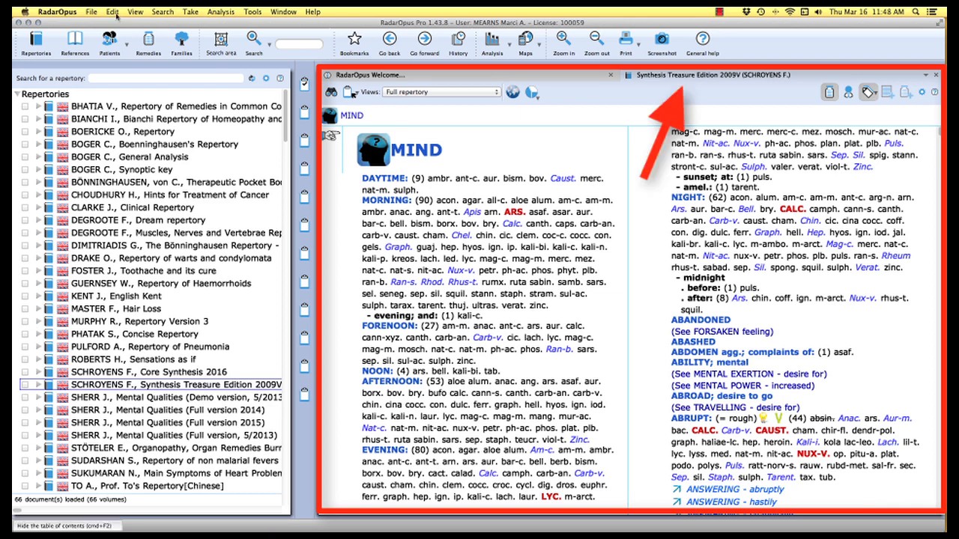
# Step: Open Boericke's Pocket Manual of Homeopathic Materia Medica from the list of references
pyautogui.click(87, 39)
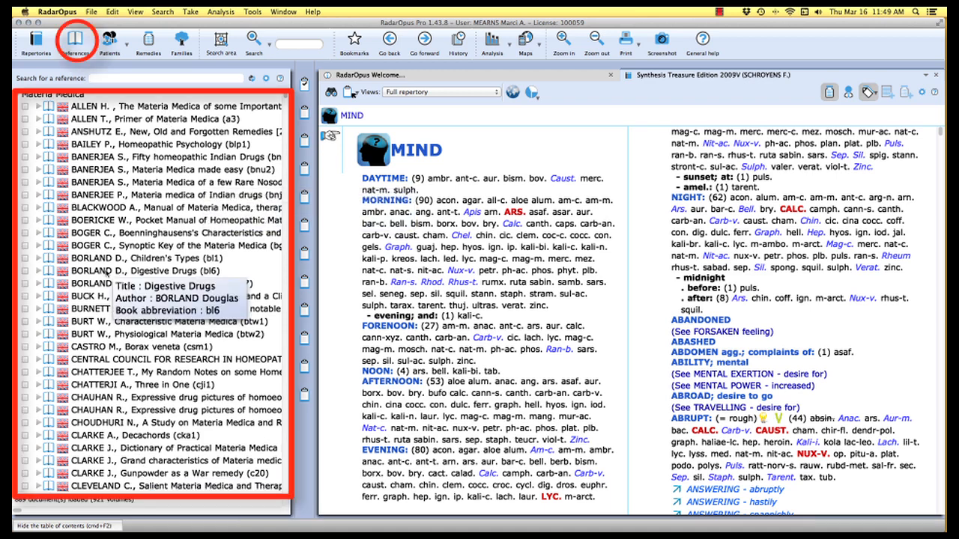
pyautogui.doubleClick(150, 222)
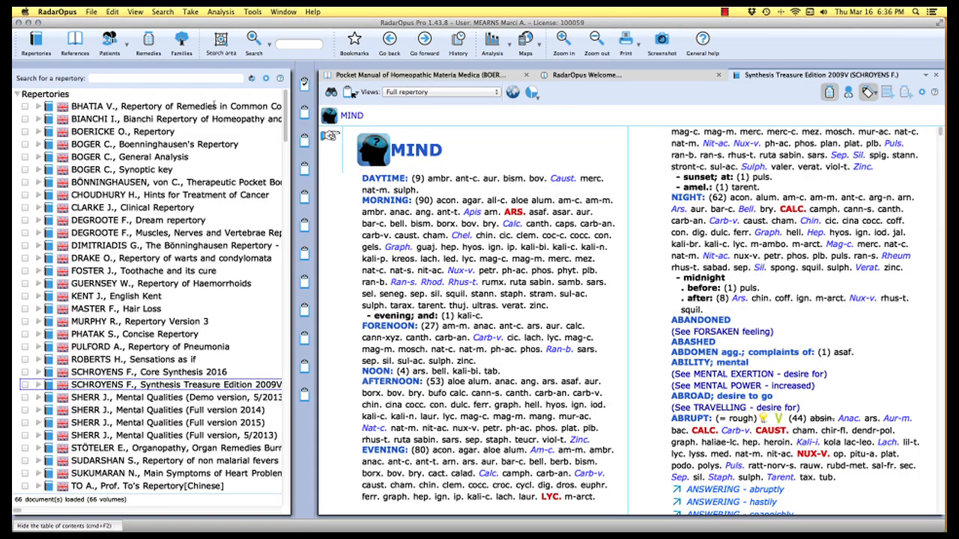
# Step: Expand Boericke's Repertory in the list of repertories, open its Generalities chapter, and collapse the entry again
pyautogui.click(84, 50)
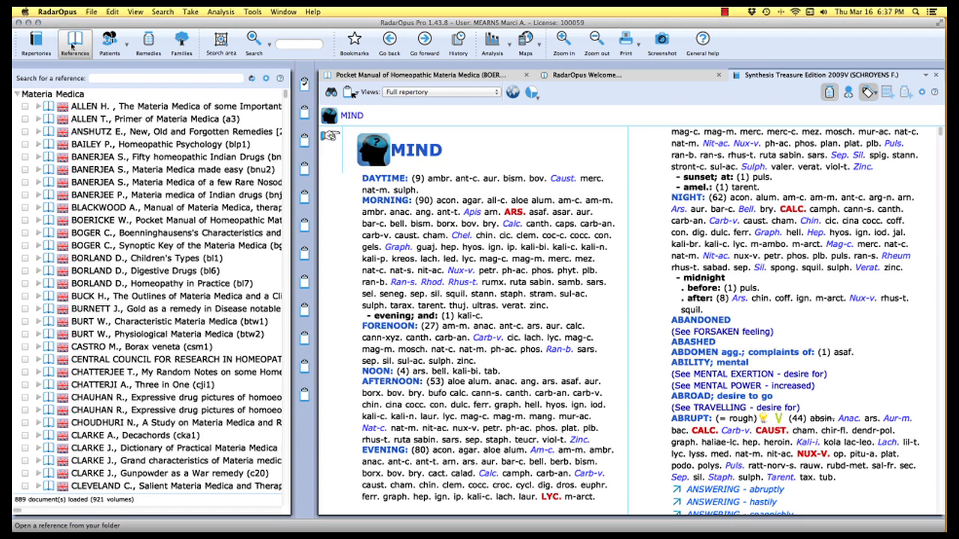
pyautogui.click(47, 47)
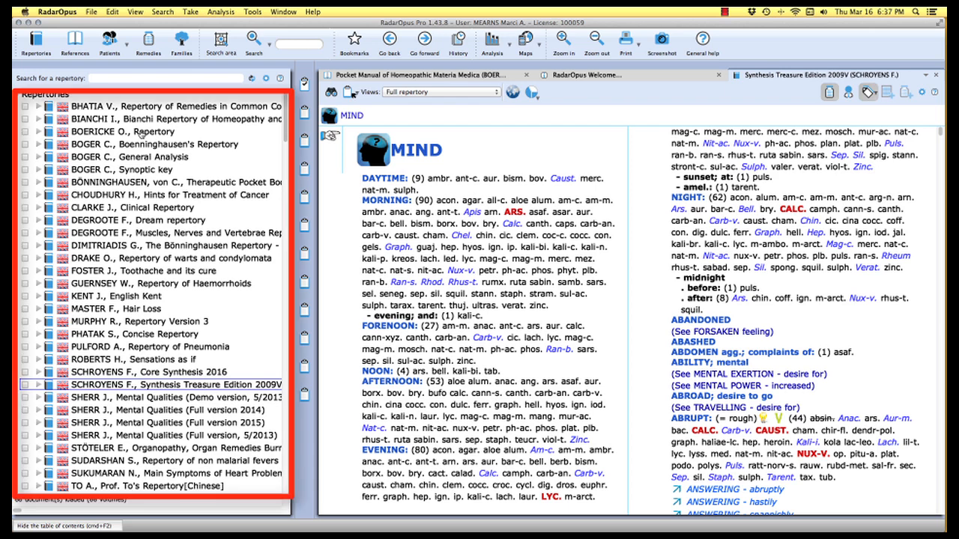
pyautogui.moveTo(131, 133)
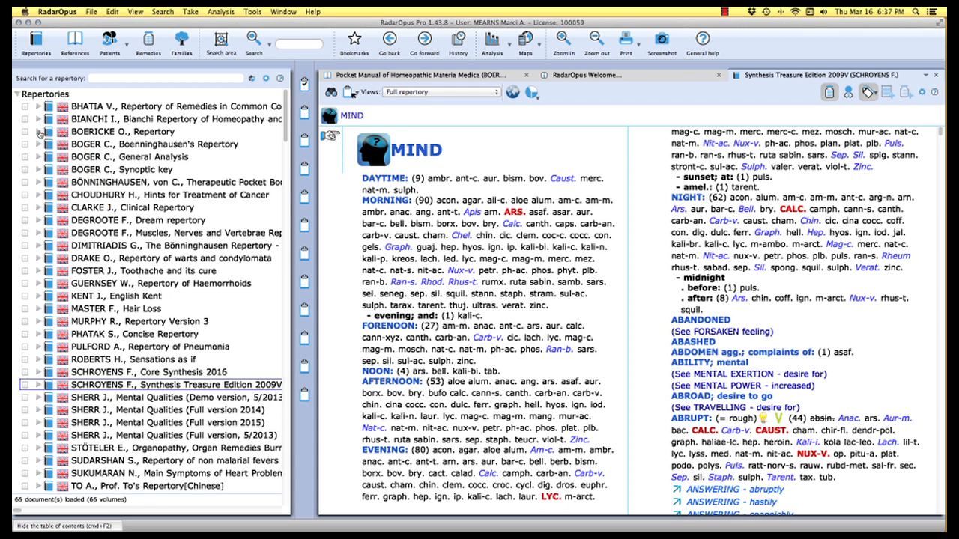
pyautogui.click(39, 132)
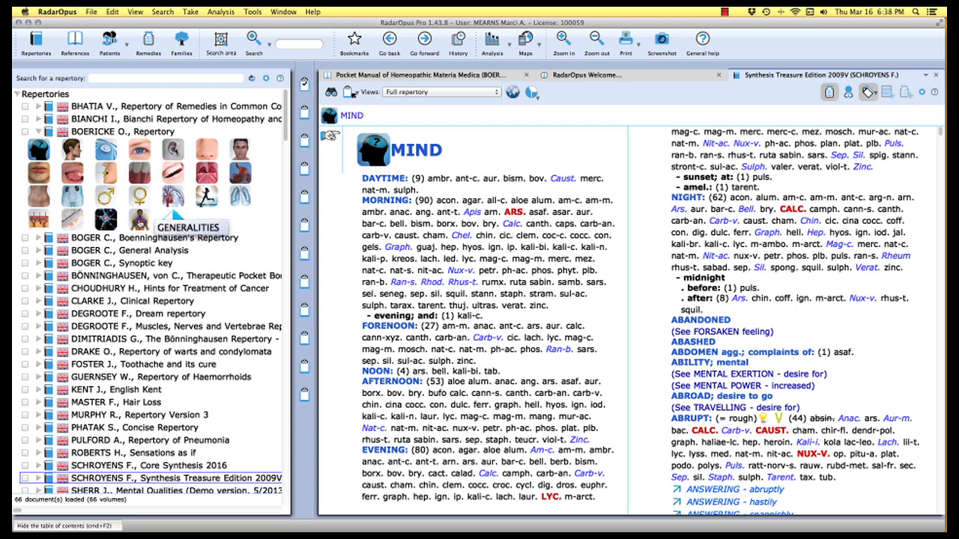
pyautogui.click(139, 218)
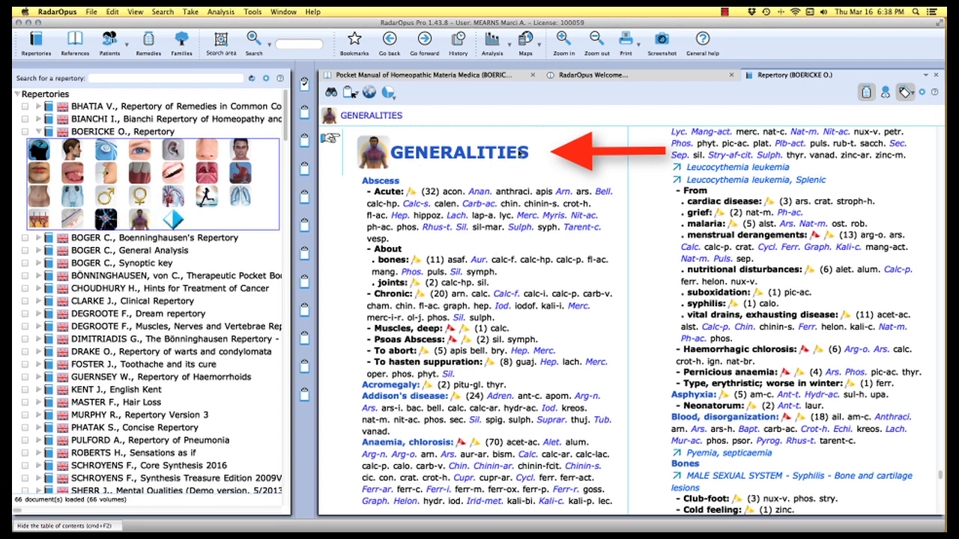
pyautogui.click(38, 132)
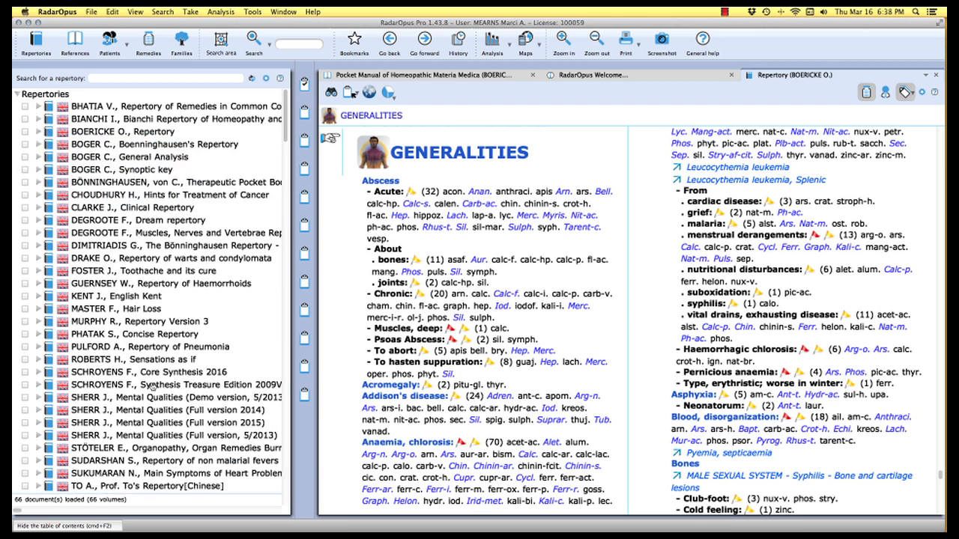
# Step: Expand the Synthesis Treasure Edition 2009V to show its chapters and open the Eye chapter
pyautogui.moveTo(100, 387)
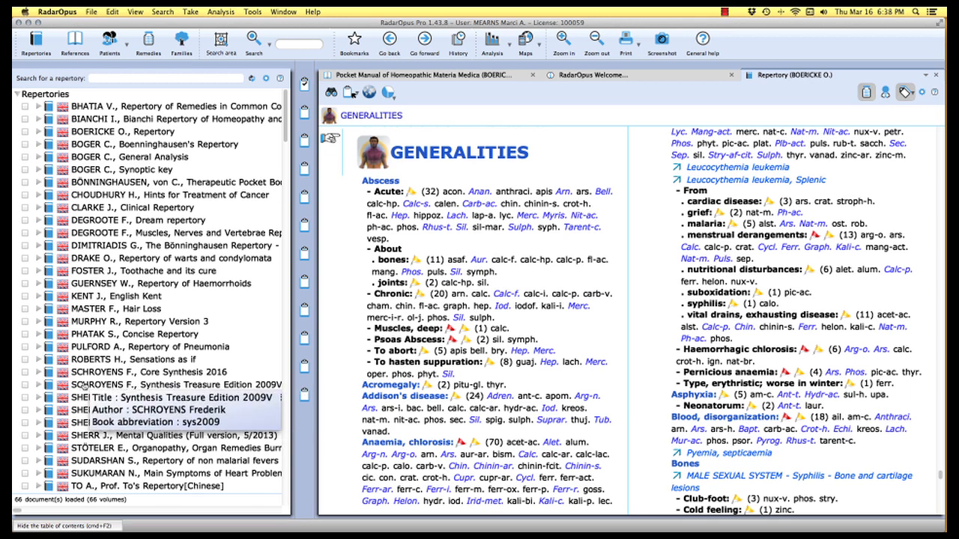
pyautogui.click(39, 385)
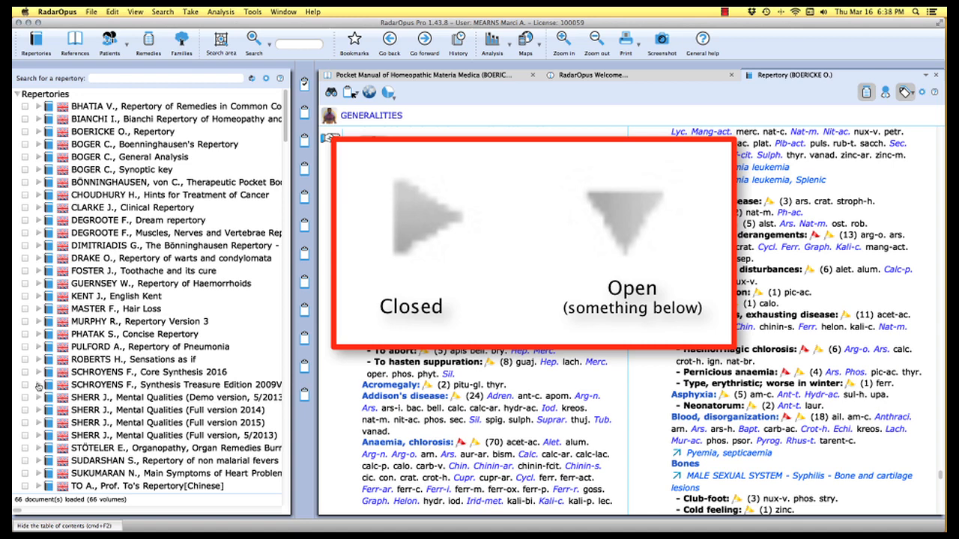
pyautogui.click(38, 385)
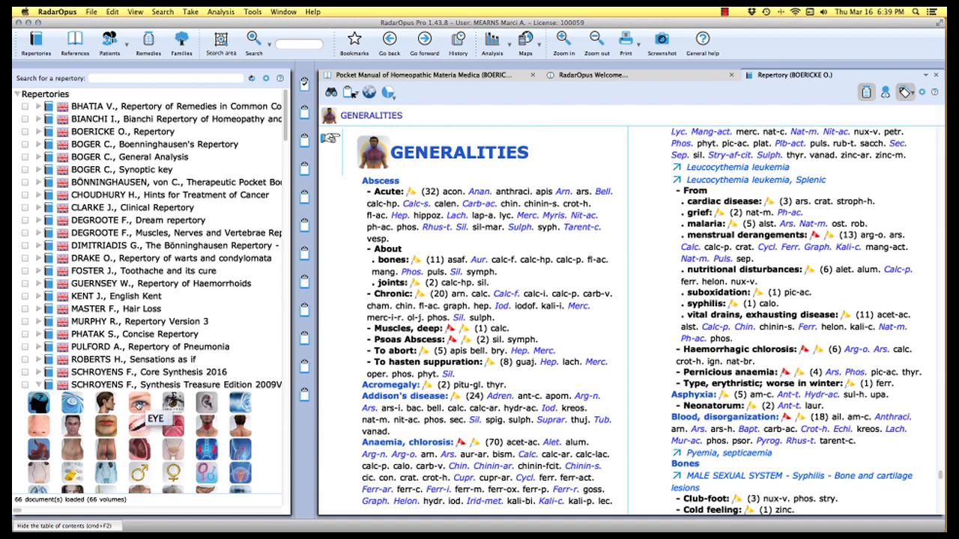
pyautogui.click(140, 403)
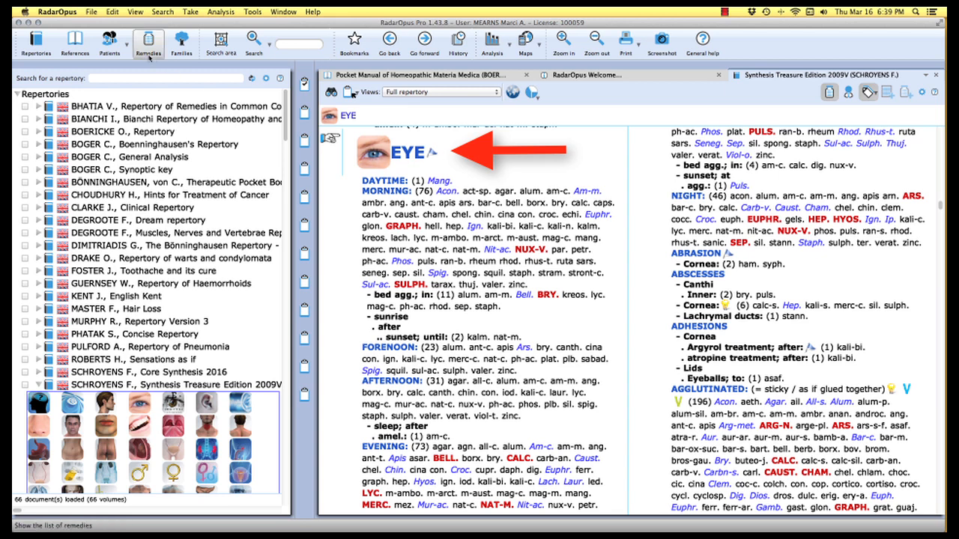
# Step: Expand Boericke's Pocket Manual in the references and open its Publishers' note, followed by the Adrenalinum entry under Remedies
pyautogui.click(88, 37)
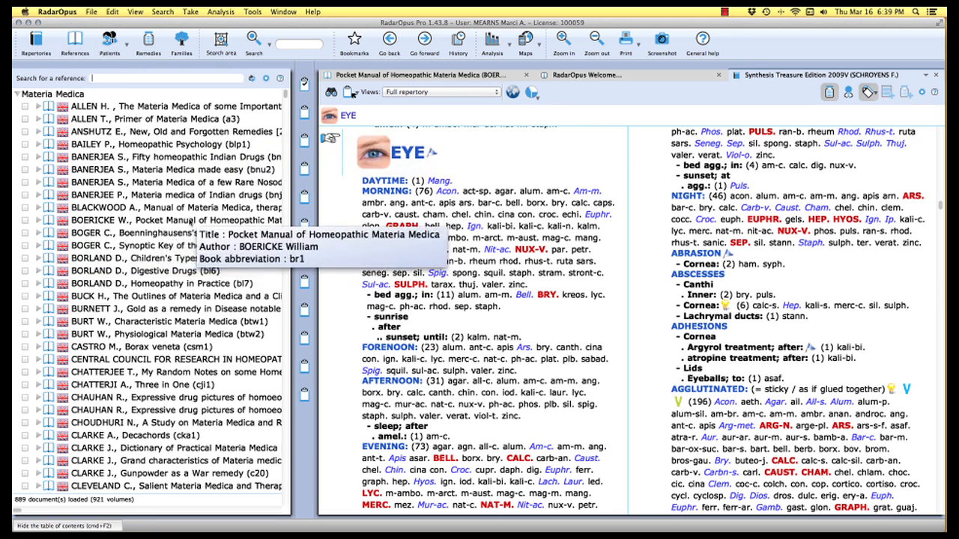
pyautogui.click(38, 220)
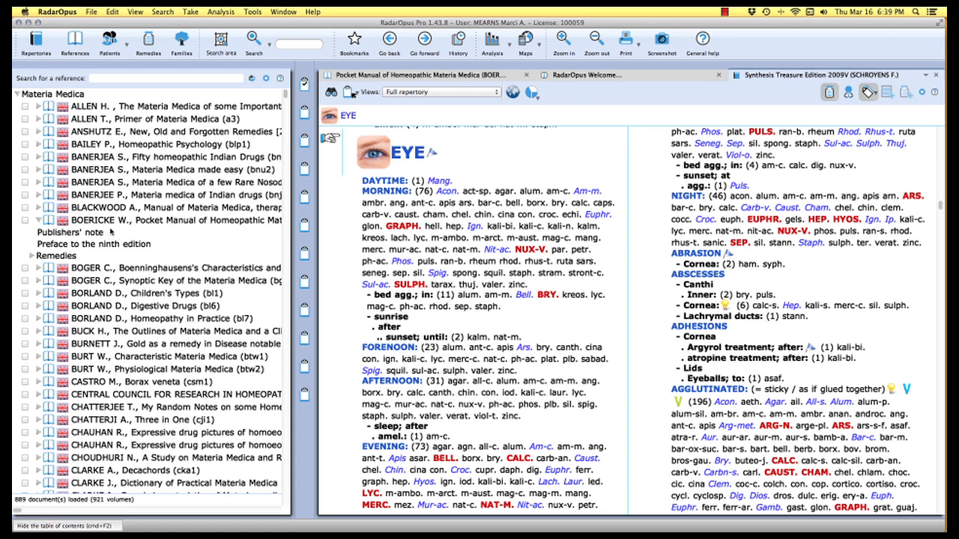
pyautogui.click(70, 235)
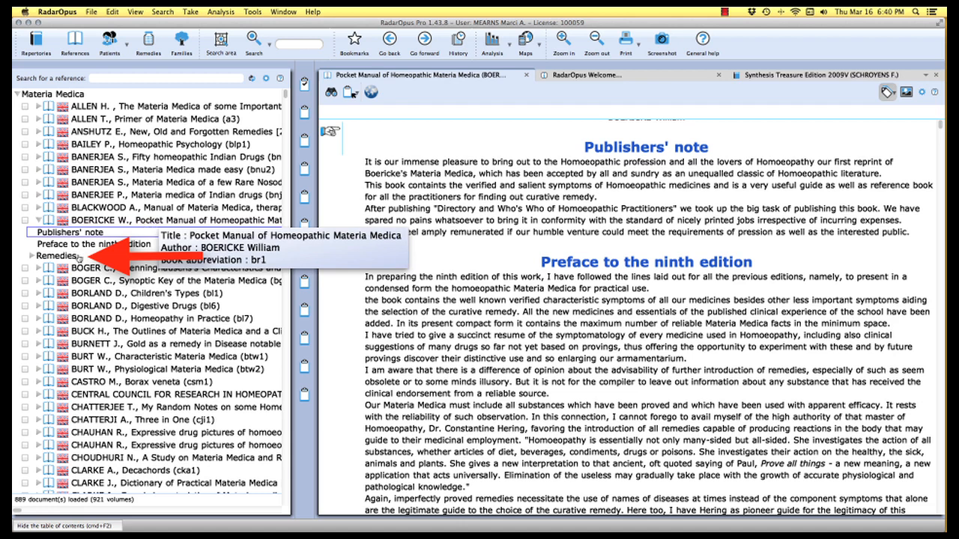
pyautogui.click(32, 257)
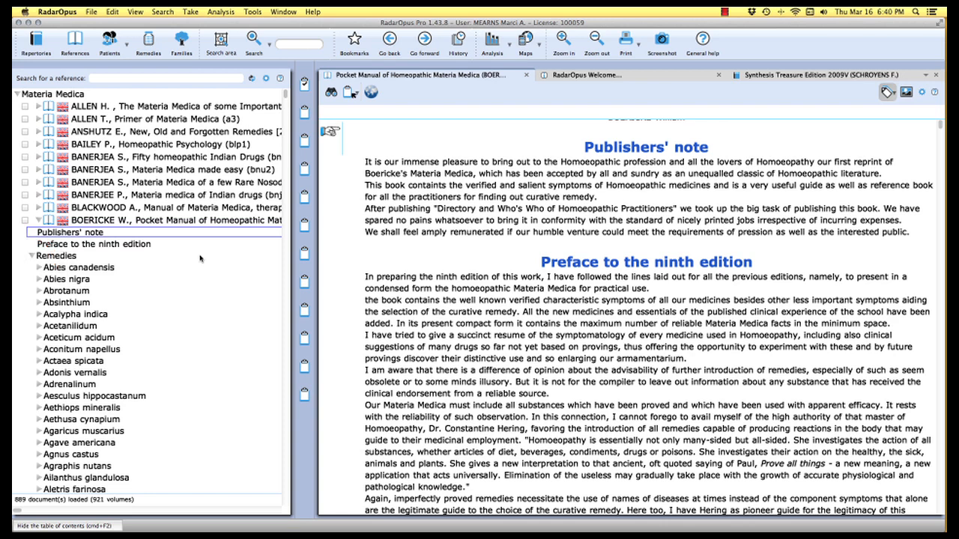
pyautogui.click(70, 385)
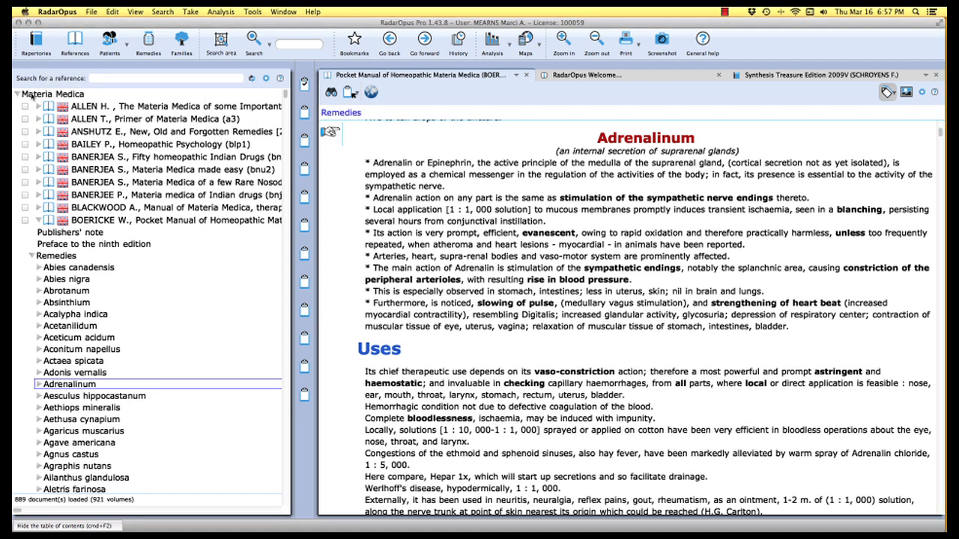
# Step: Collapse the Materia Medica category in the references and expand the Keynotes, Comparative Materia Medica and Therapeutics categories
pyautogui.click(24, 98)
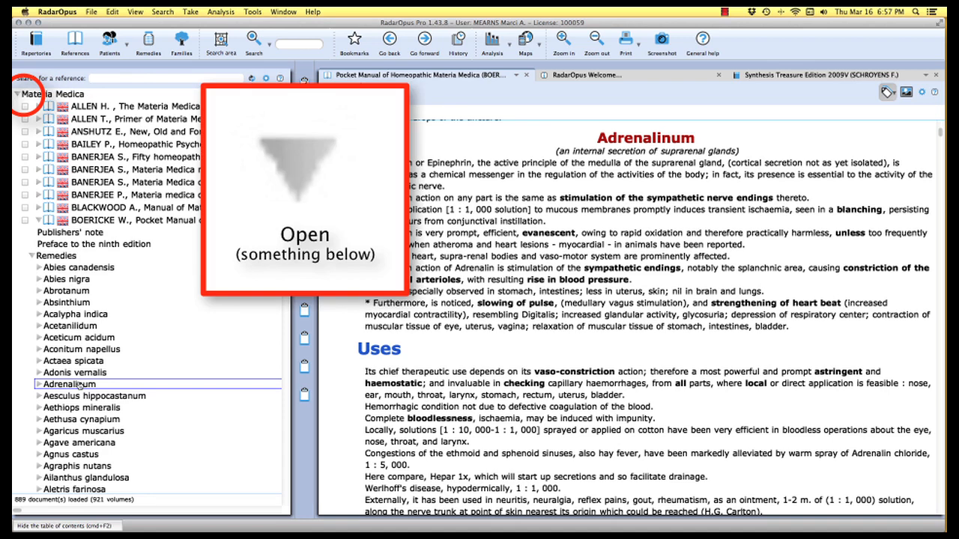
pyautogui.click(18, 96)
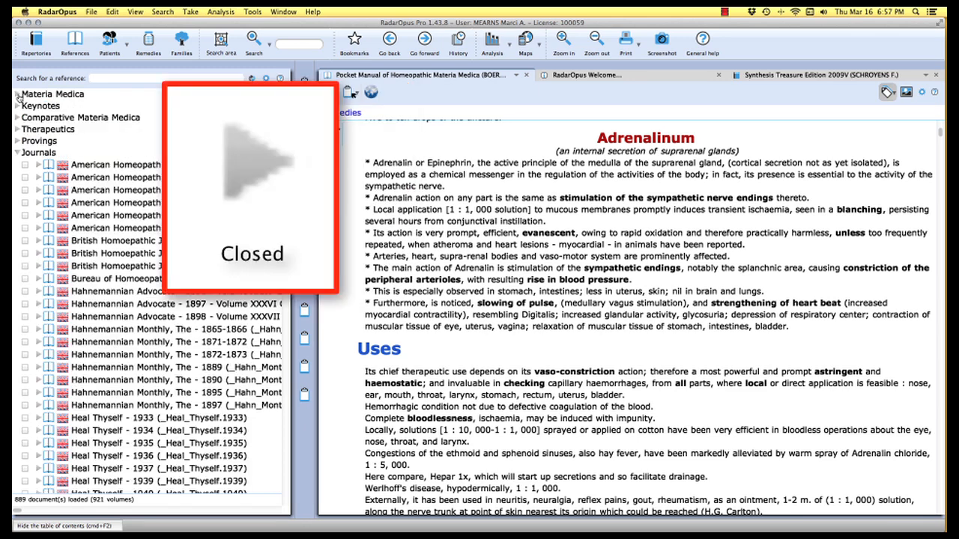
pyautogui.click(17, 106)
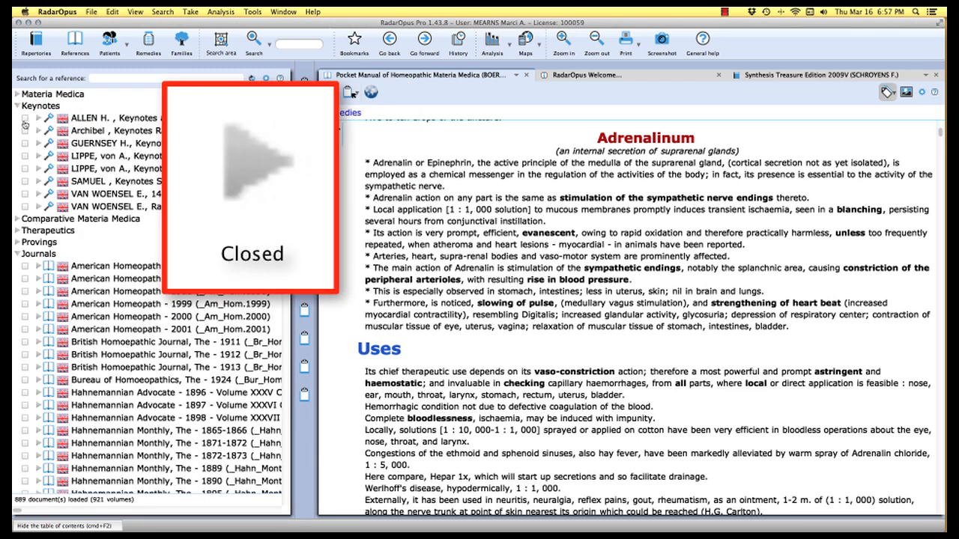
pyautogui.click(17, 218)
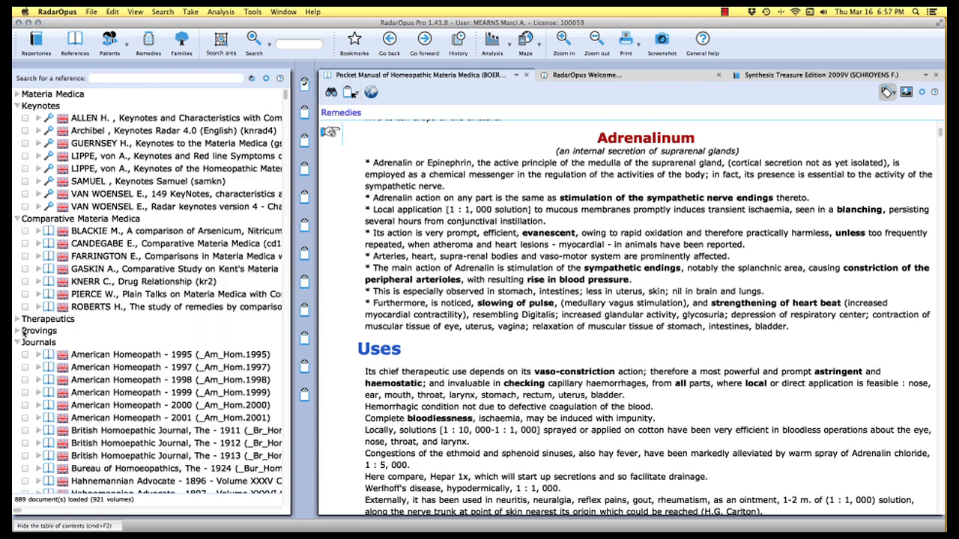
pyautogui.click(17, 319)
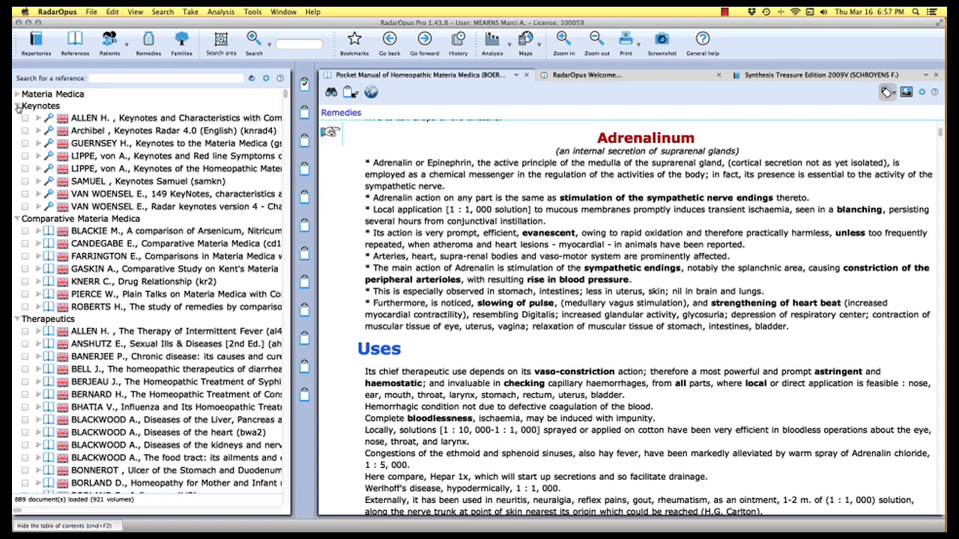
pyautogui.click(17, 107)
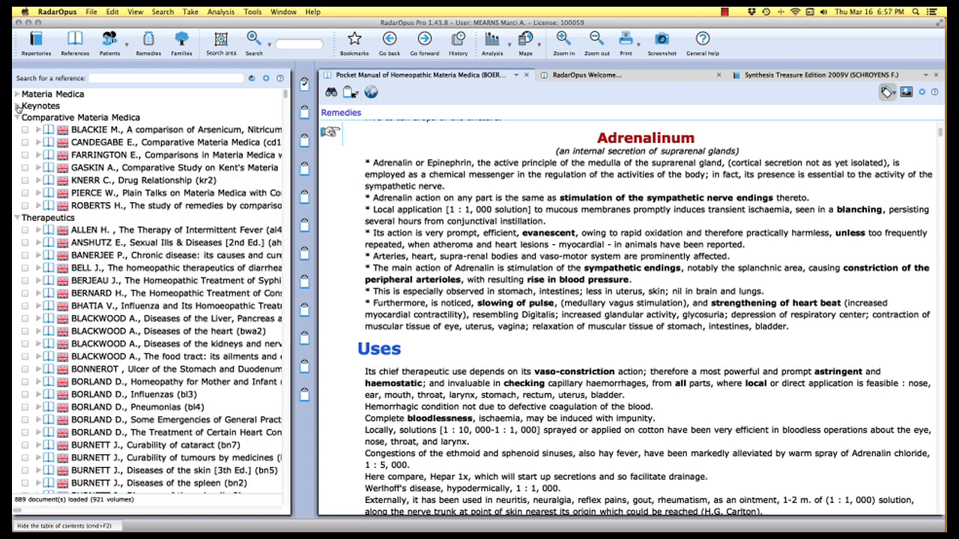
pyautogui.click(17, 106)
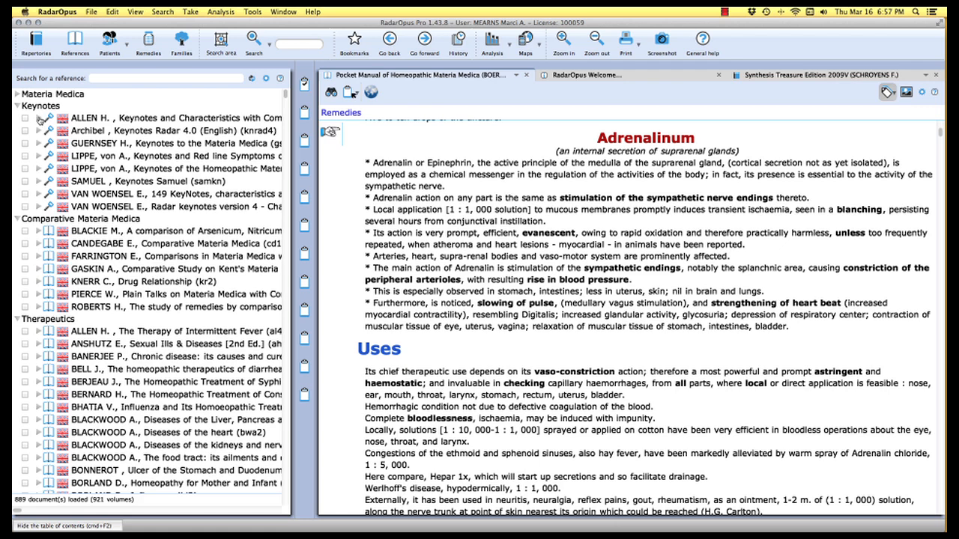
pyautogui.click(39, 118)
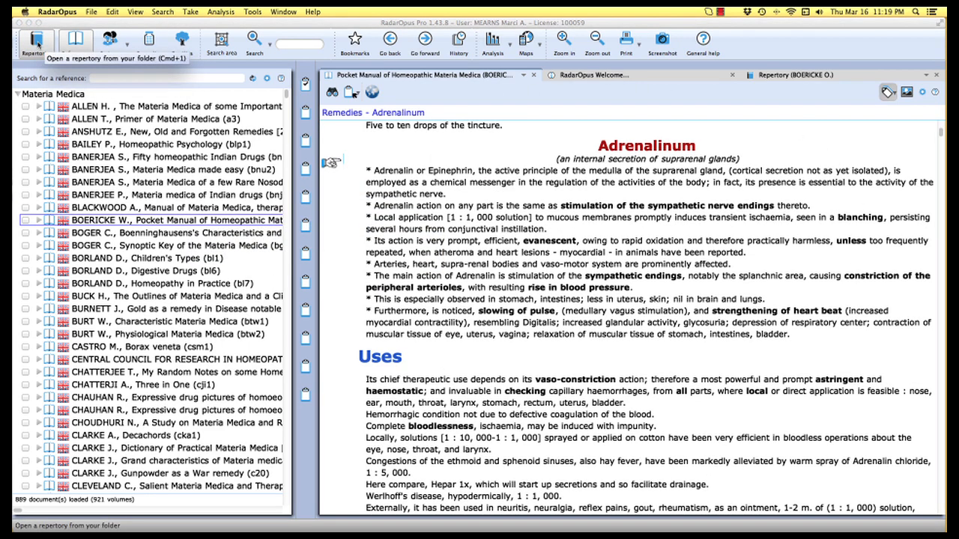
# Step: Open the Synthesis Treasure Edition 2009V from the repertories, then switch to the open Pocket Manual and back to Synthesis
pyautogui.click(37, 45)
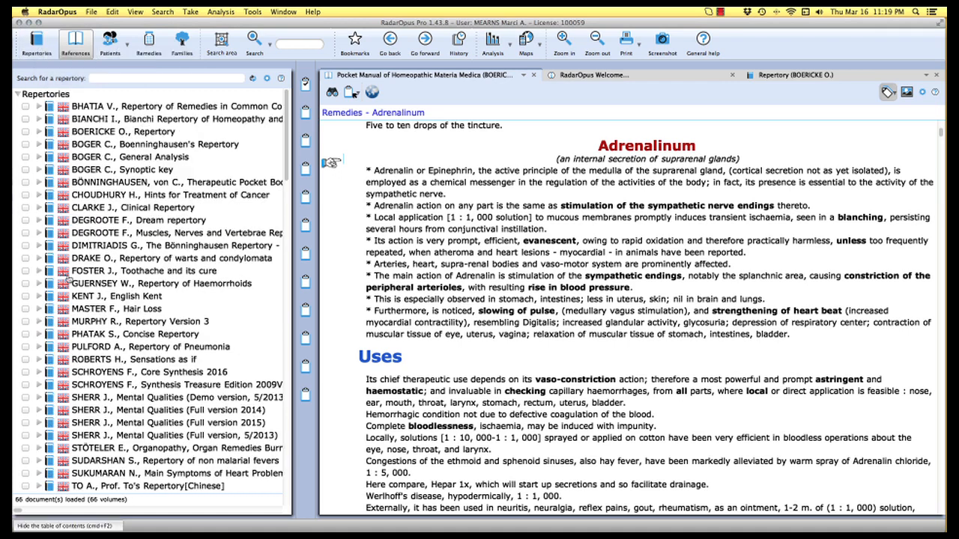
pyautogui.doubleClick(96, 386)
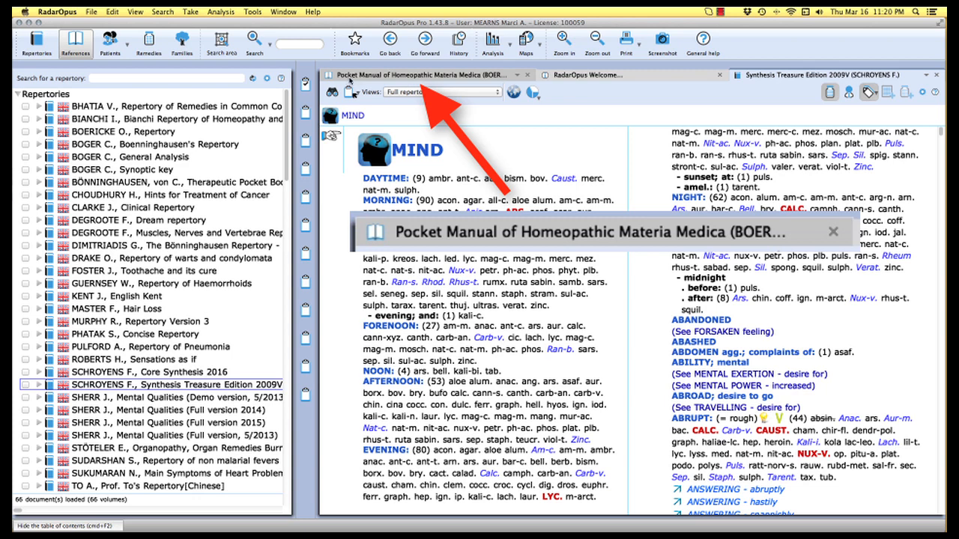
pyautogui.click(432, 77)
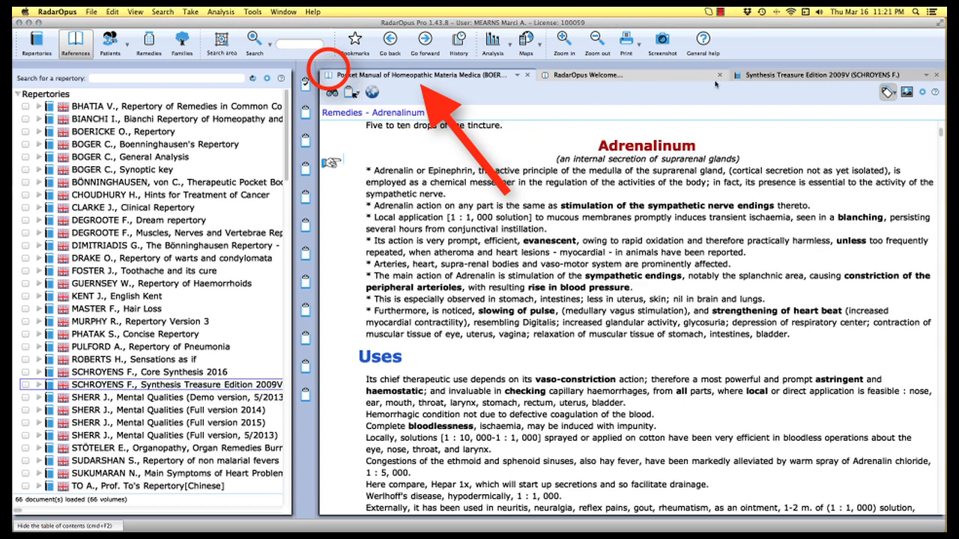
pyautogui.click(781, 78)
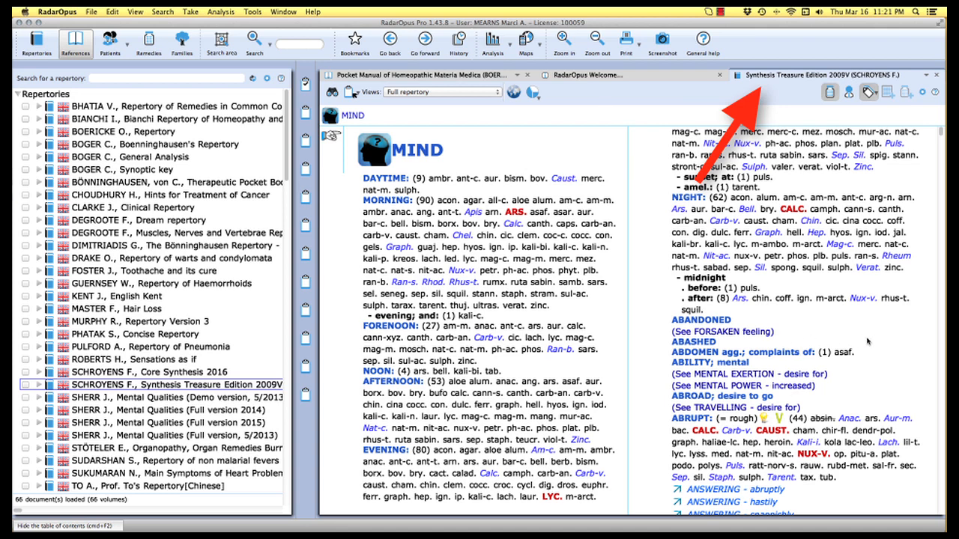
# Step: Switch back and forth between the open RadarOpus Welcome page, the Pocket Manual and Synthesis, ending on Synthesis
pyautogui.click(614, 77)
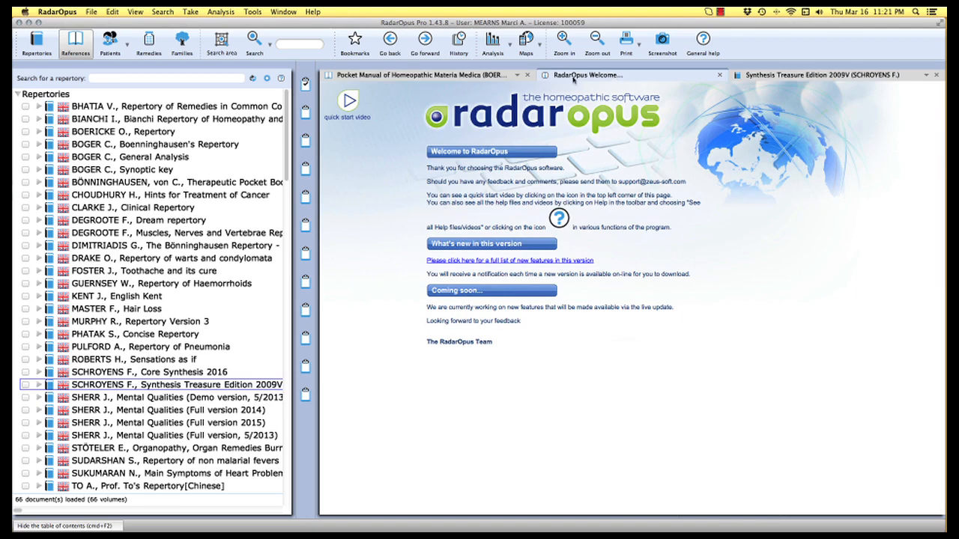
pyautogui.click(430, 78)
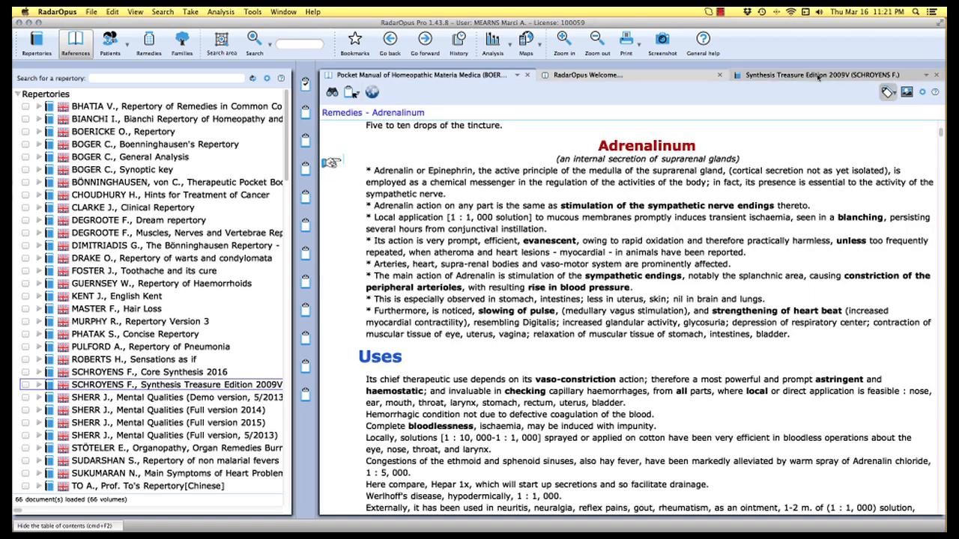
pyautogui.click(818, 78)
pyautogui.click(624, 78)
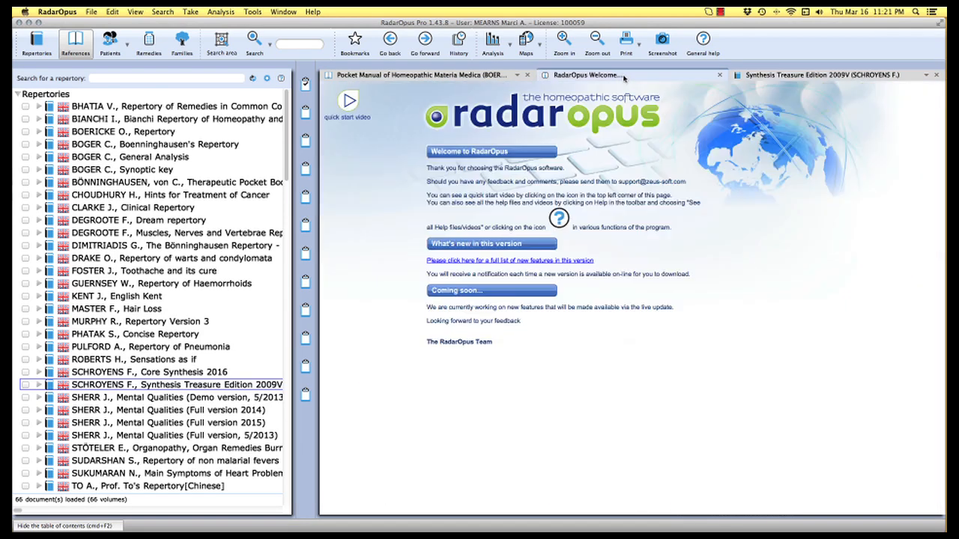
pyautogui.click(423, 77)
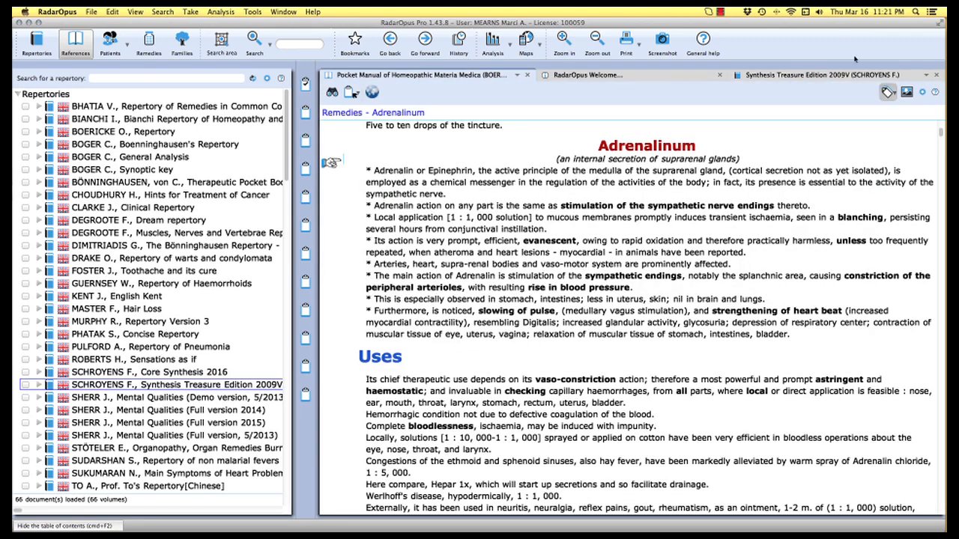
pyautogui.click(822, 75)
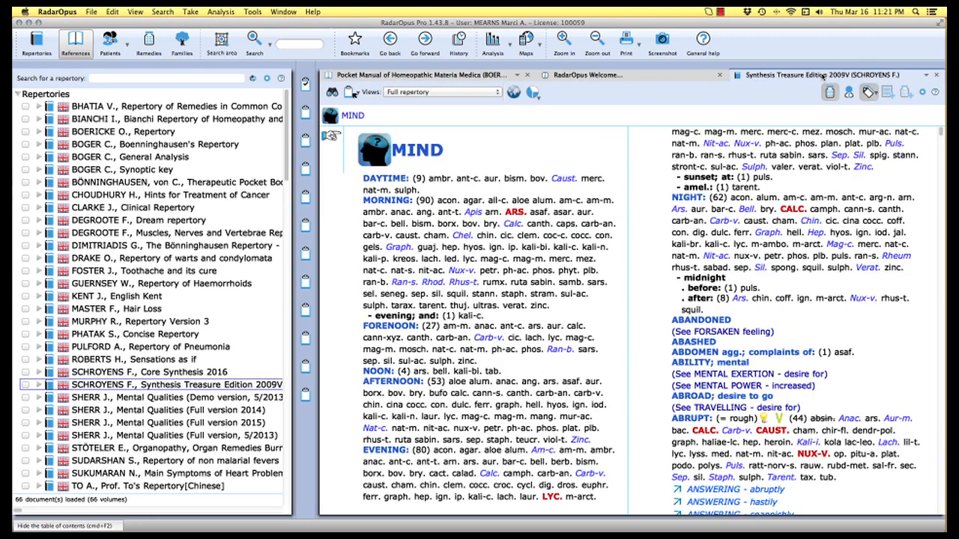
# Step: Close the RadarOpus Welcome page and choose to see it again the next time the program opens
pyautogui.click(635, 78)
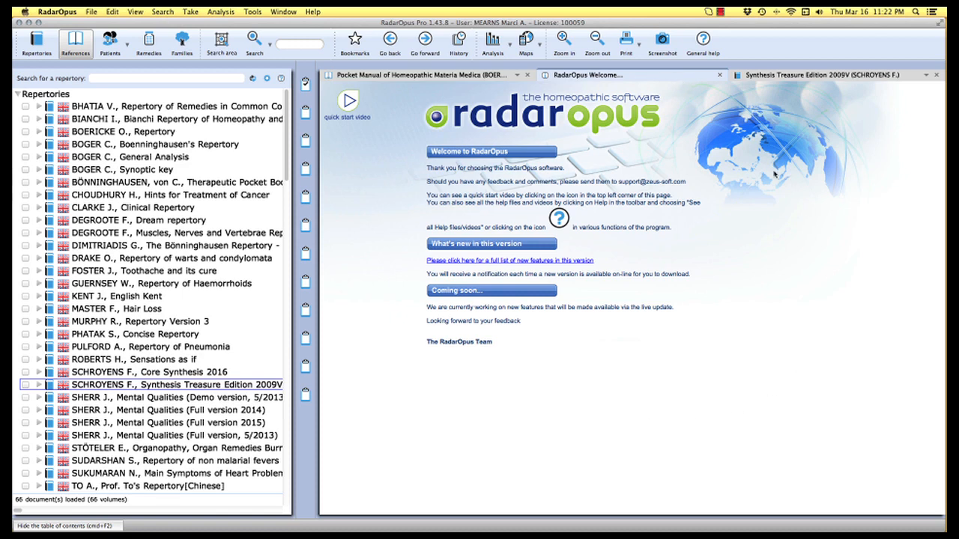
pyautogui.click(720, 77)
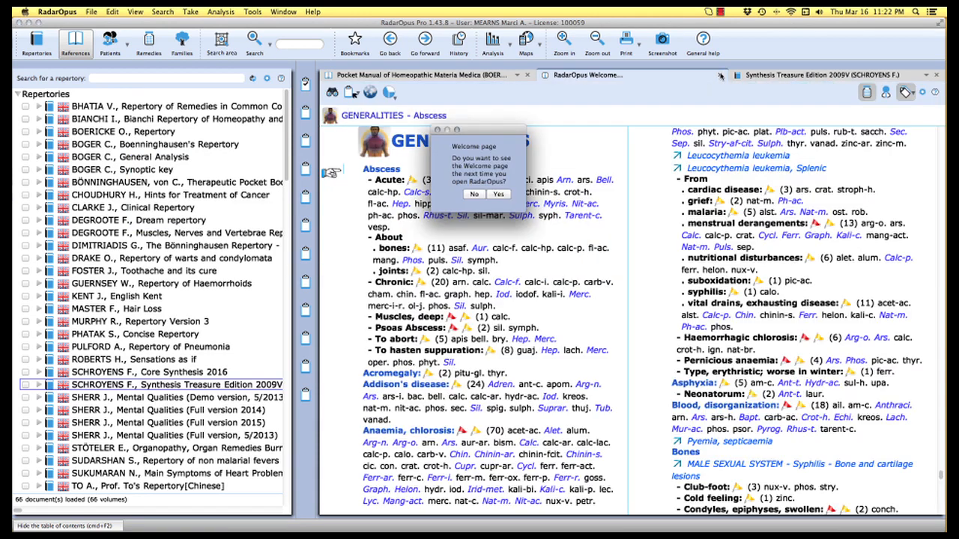
pyautogui.click(498, 194)
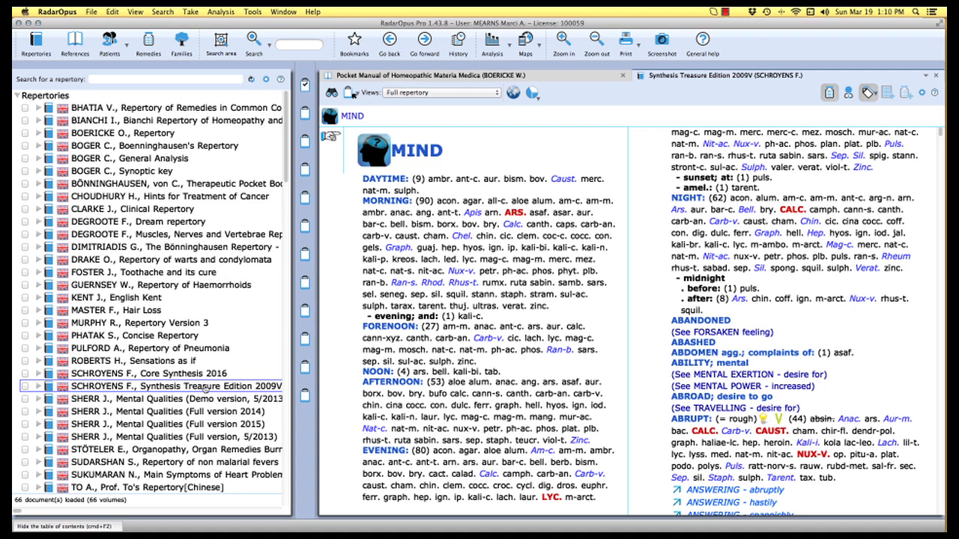
# Step: Search the remedies list for "puls" and open Pulsatilla pratensis
pyautogui.click(156, 43)
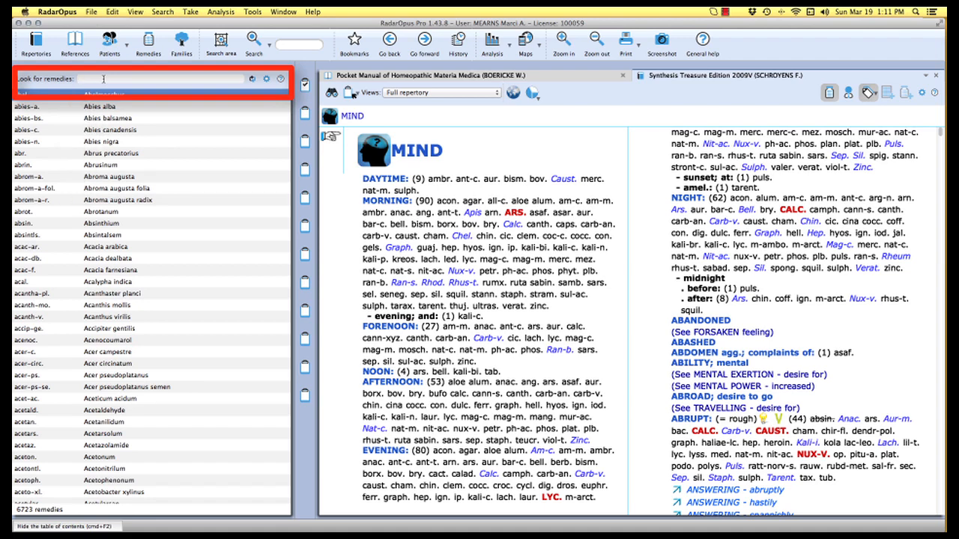
pyautogui.write('pu')
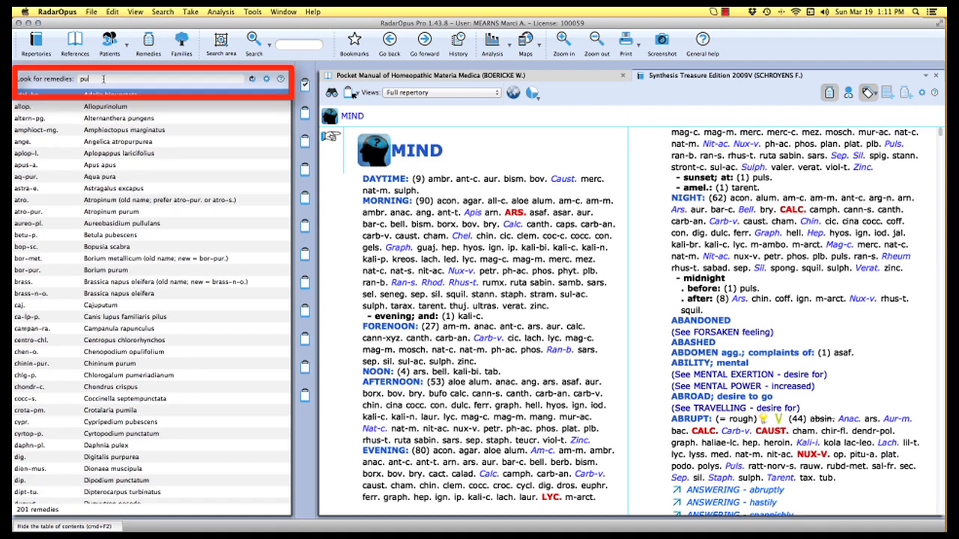
pyautogui.write('l')
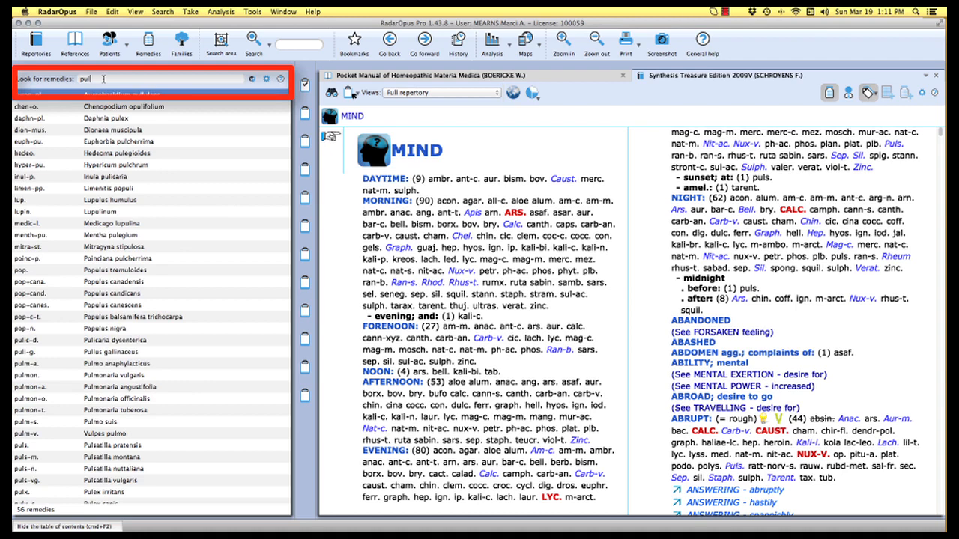
pyautogui.write('s')
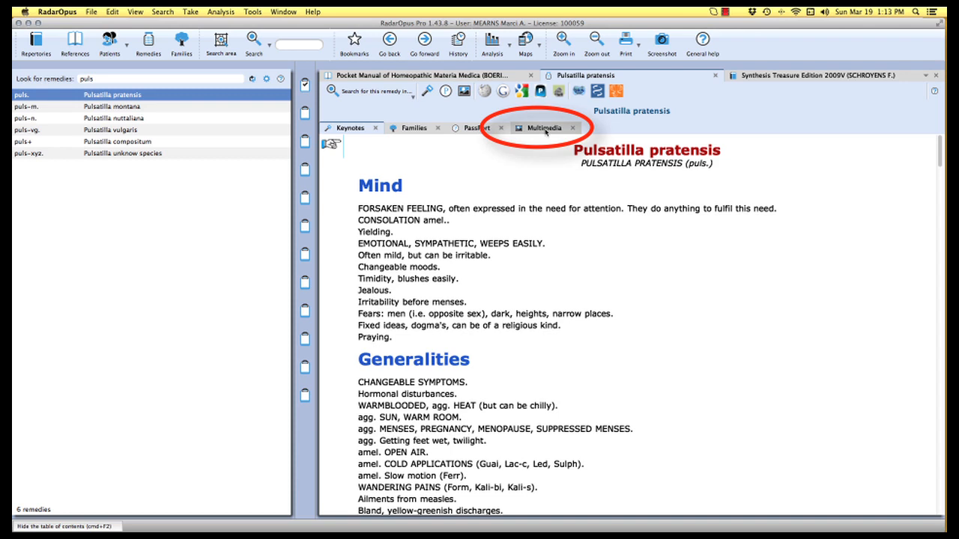
# Step: View the multimedia pictures of Pulsatilla pratensis, and return to its keynotes
pyautogui.click(545, 129)
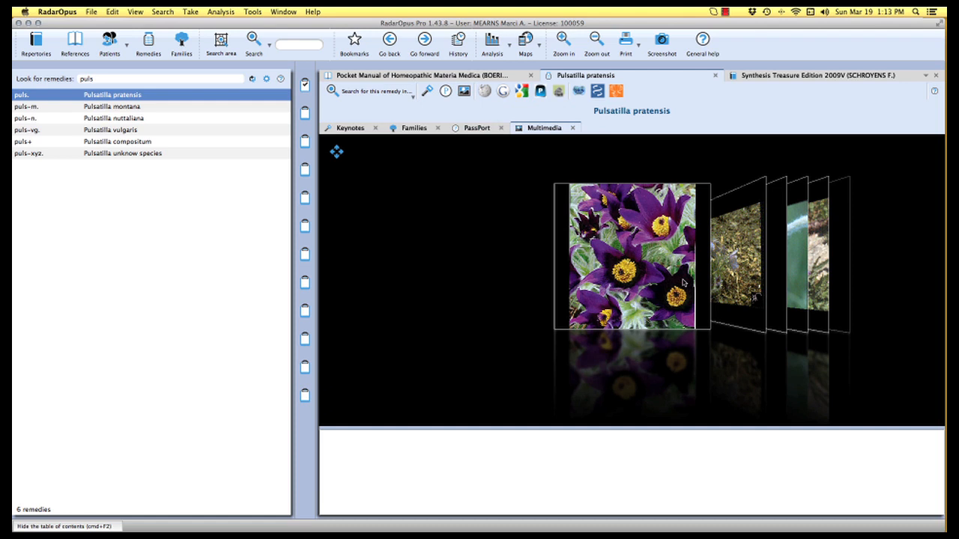
pyautogui.click(351, 129)
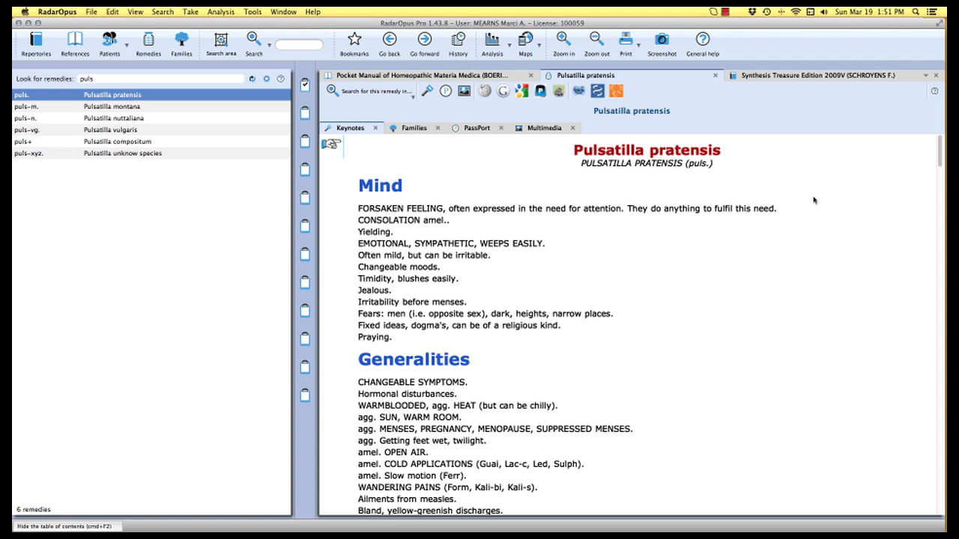
# Step: Switch to Synthesis and open the Causticum remedy from the DAYTIME rubric of the Mind chapter
pyautogui.click(807, 78)
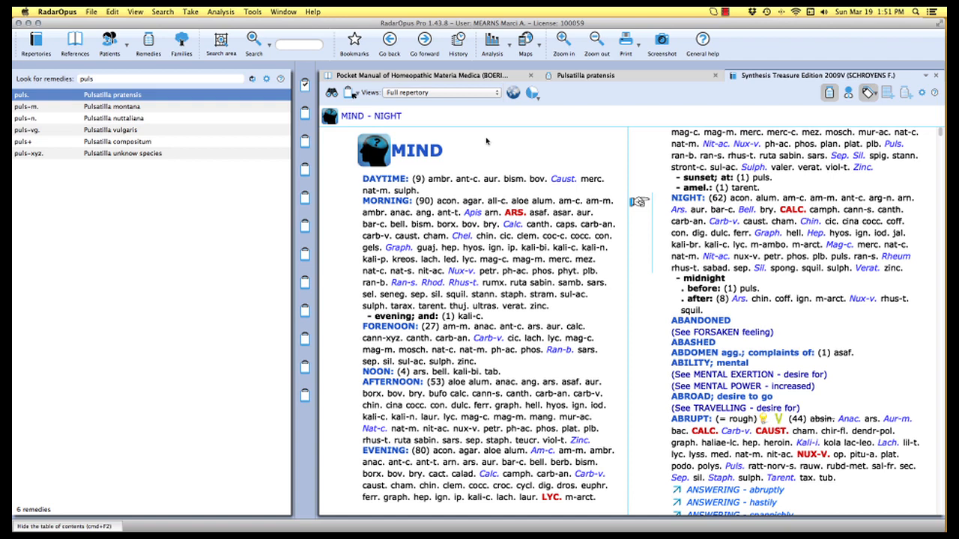
pyautogui.click(563, 180)
pyautogui.click(562, 181)
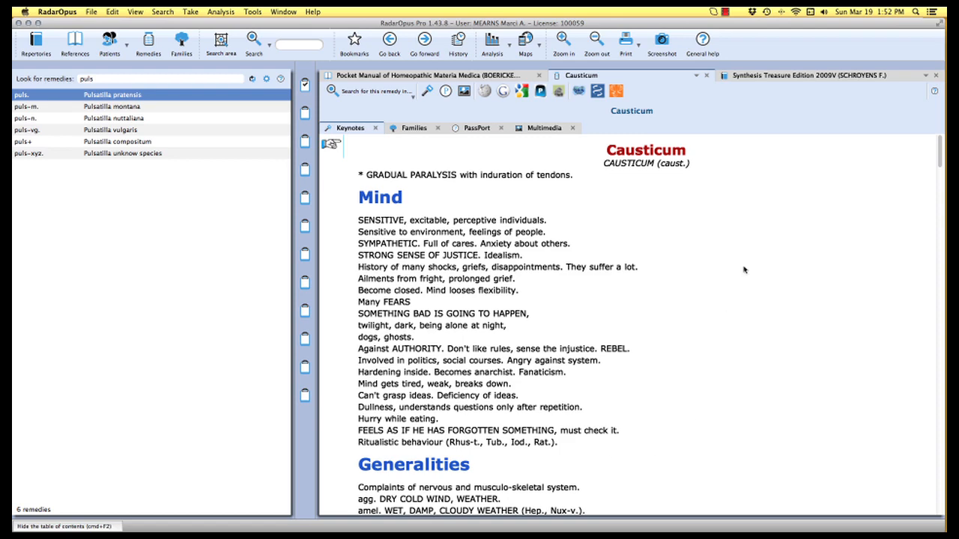
# Step: Return to Synthesis and open Zincum metallicum from the Mind rubric that precedes the sunset entry
pyautogui.click(809, 76)
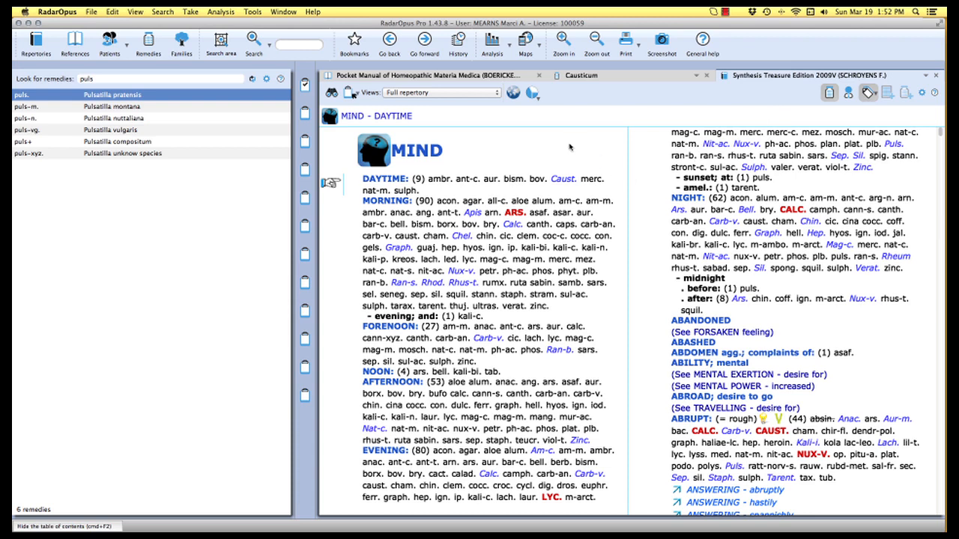
pyautogui.click(863, 171)
pyautogui.click(864, 170)
pyautogui.doubleClick(864, 168)
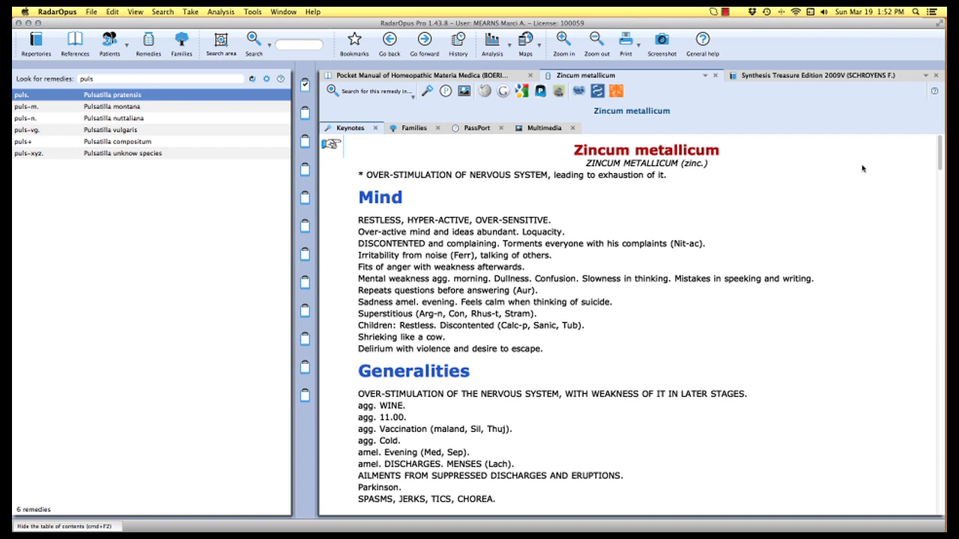
# Step: Switch among the open remedies to Pulsatilla pratensis and back to Zincum metallicum
pyautogui.click(705, 77)
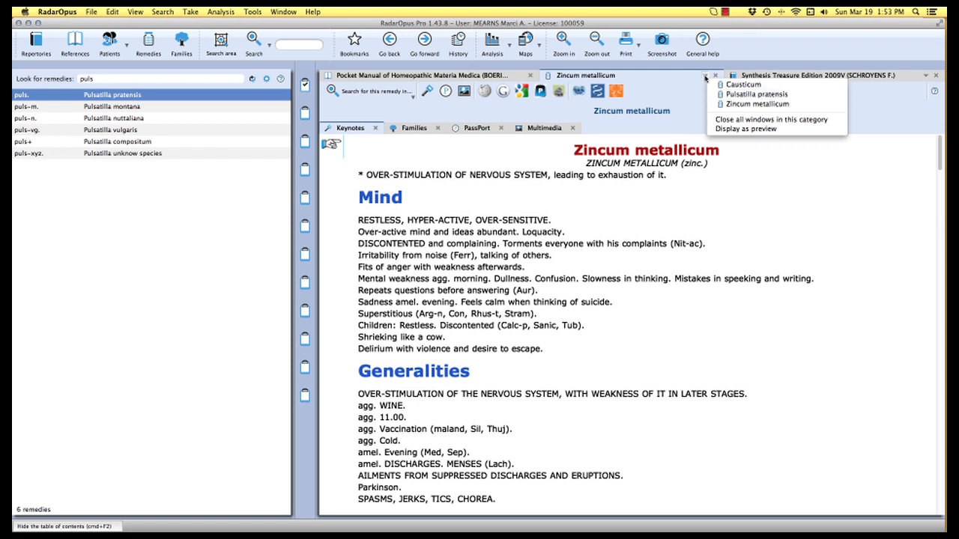
pyautogui.click(758, 95)
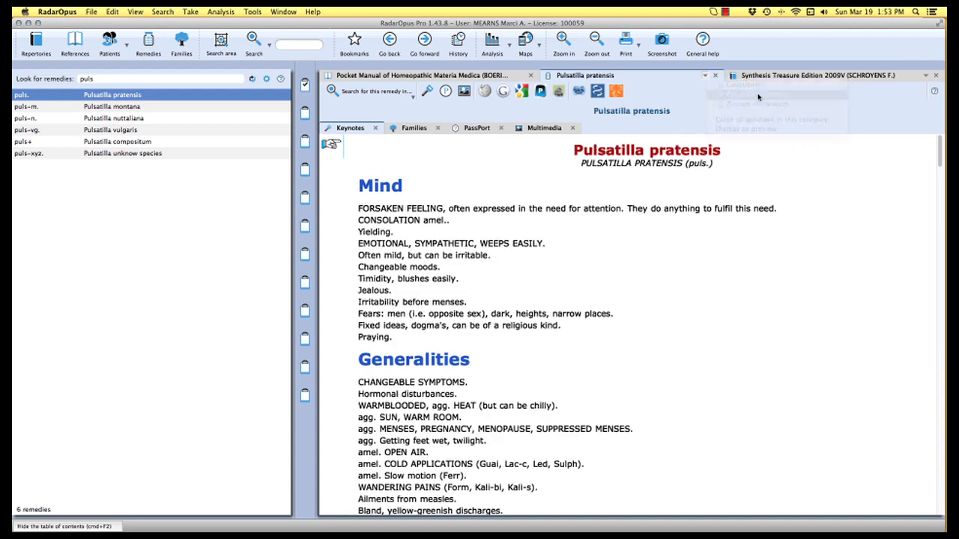
pyautogui.click(704, 77)
pyautogui.click(752, 102)
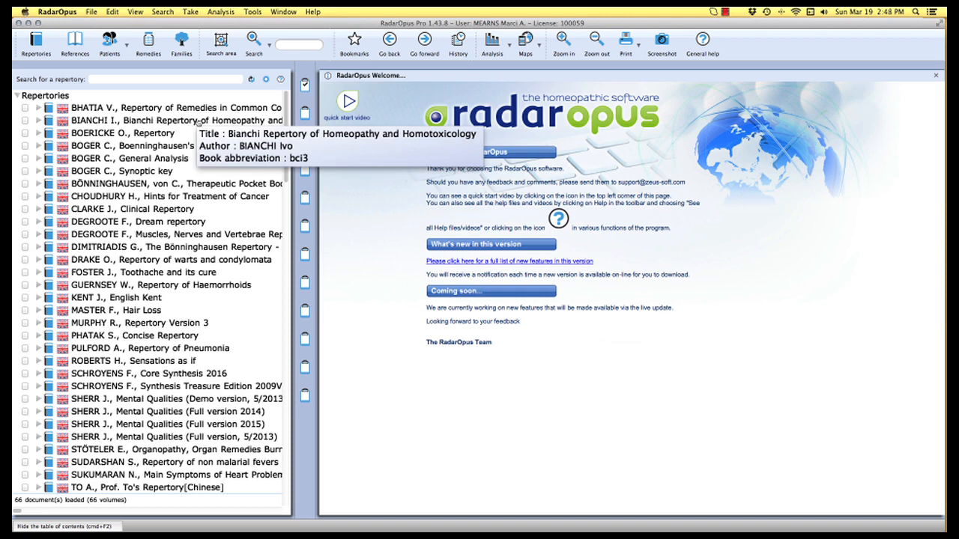
# Step: Deactivate the tooltips for the whole program and confirm the change
pyautogui.click(253, 12)
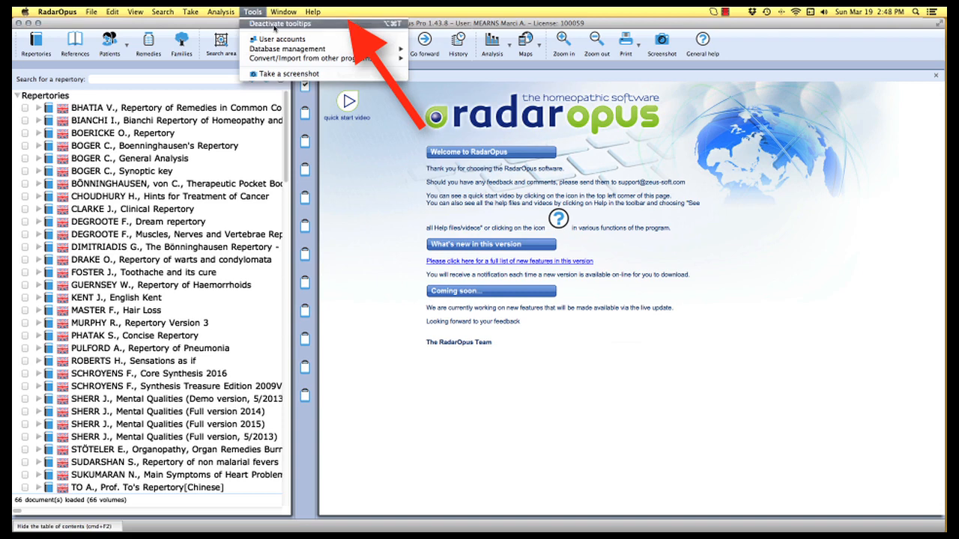
pyautogui.click(338, 27)
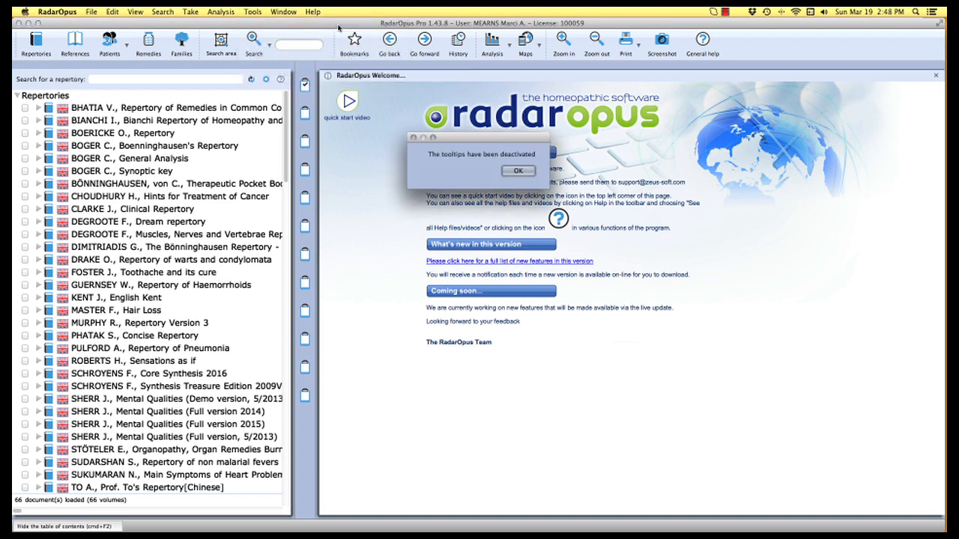
pyautogui.click(527, 172)
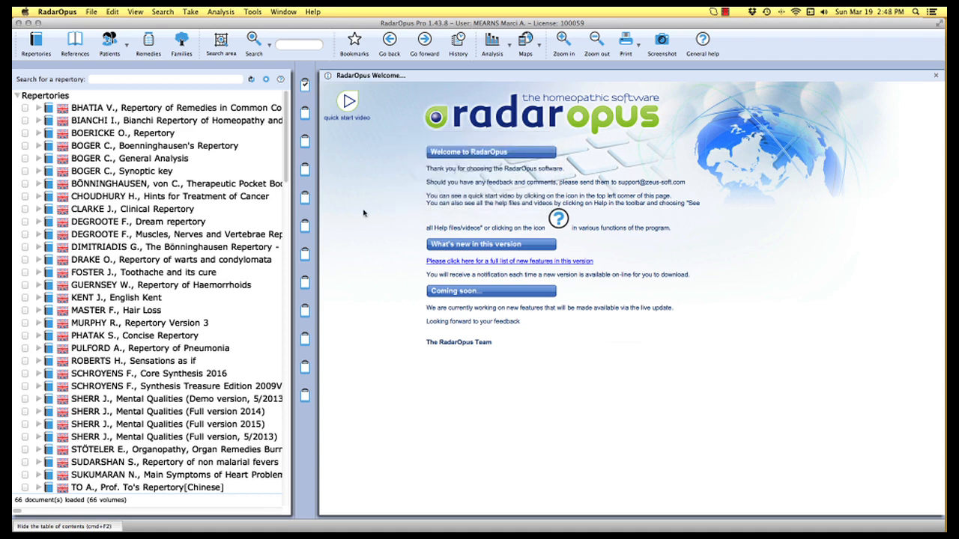